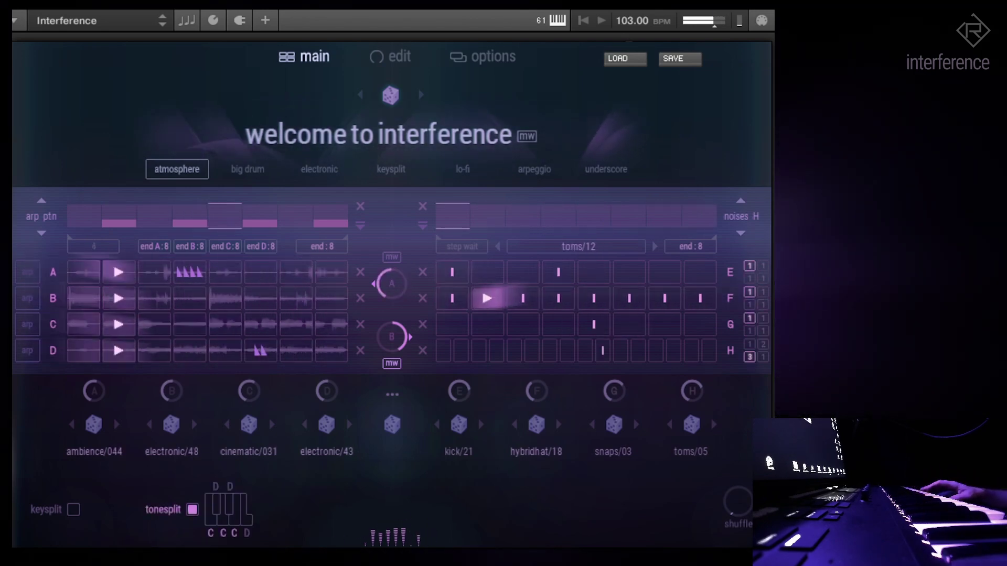
# Switch Interference to its edit page with the per-layer effect and send controls
pyautogui.click(386, 60)
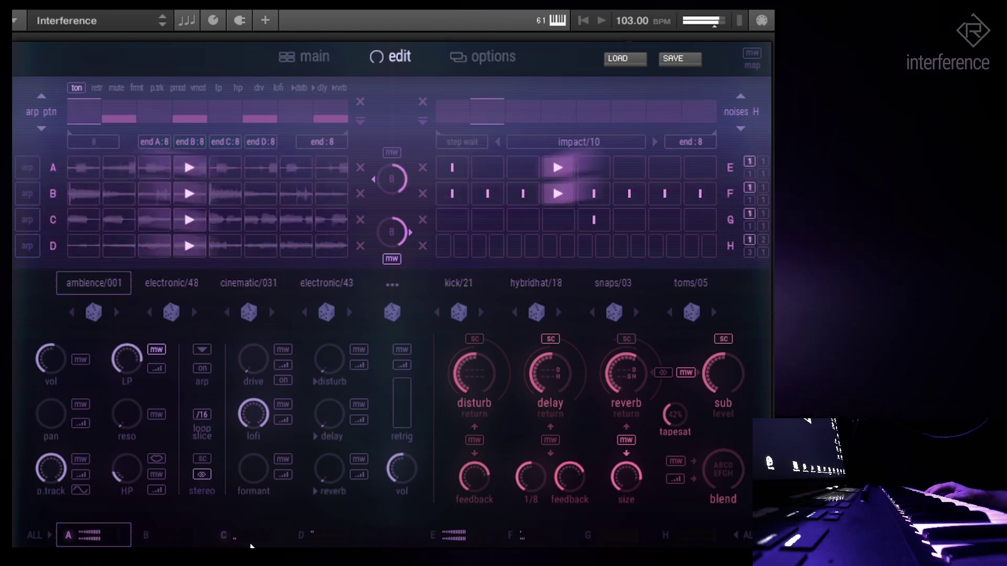
# Point layer G's modulation lane at loop G and draw varied step heights
pyautogui.click(585, 284)
pyautogui.click(741, 123)
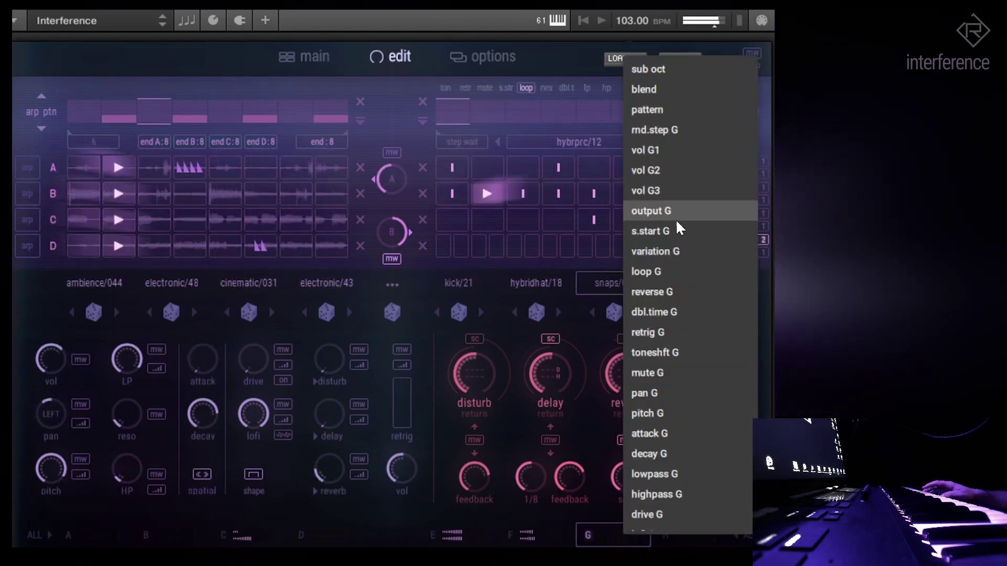
pyautogui.click(685, 272)
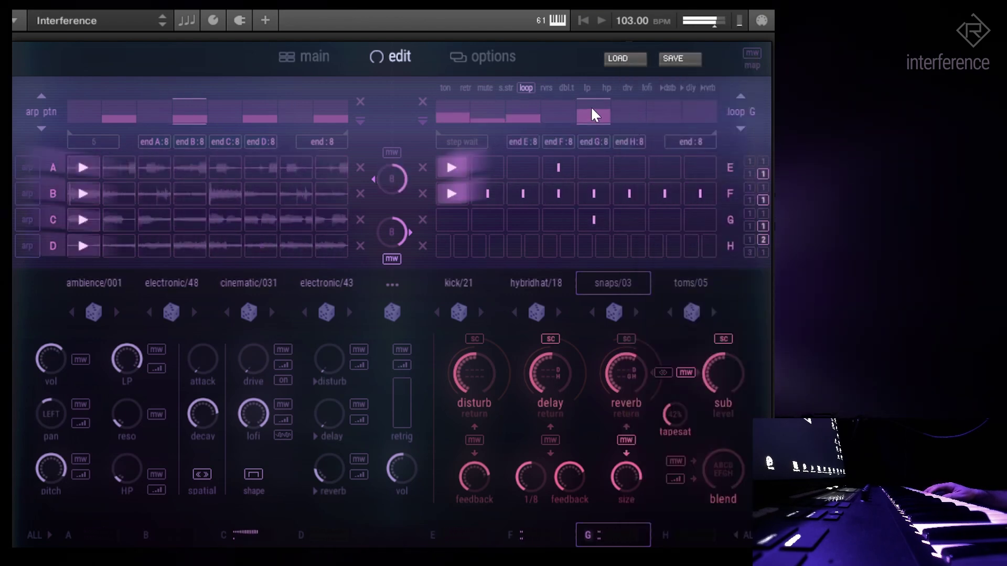
pyautogui.moveTo(596, 112)
pyautogui.mouseDown()
pyautogui.moveTo(694, 105)
pyautogui.moveTo(451, 99)
pyautogui.mouseUp()
pyautogui.moveTo(555, 103)
pyautogui.mouseDown()
pyautogui.moveTo(574, 117)
pyautogui.moveTo(594, 113)
pyautogui.moveTo(464, 118)
pyautogui.moveTo(632, 133)
pyautogui.mouseUp()
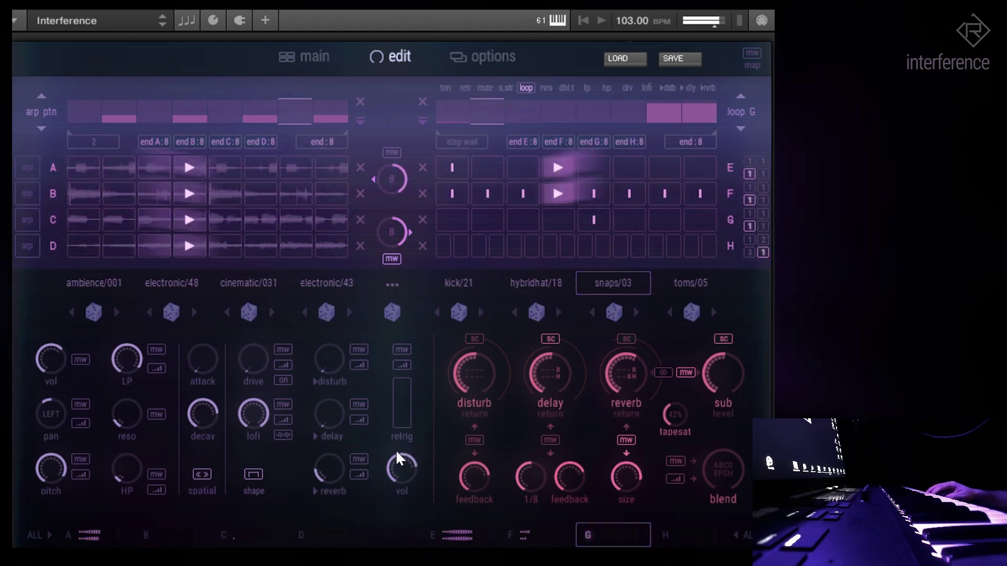
# Try layer G retrig at 1/16, 1/32 and 1/64, turn it off, then randomize all samples
pyautogui.click(401, 404)
pyautogui.click(402, 399)
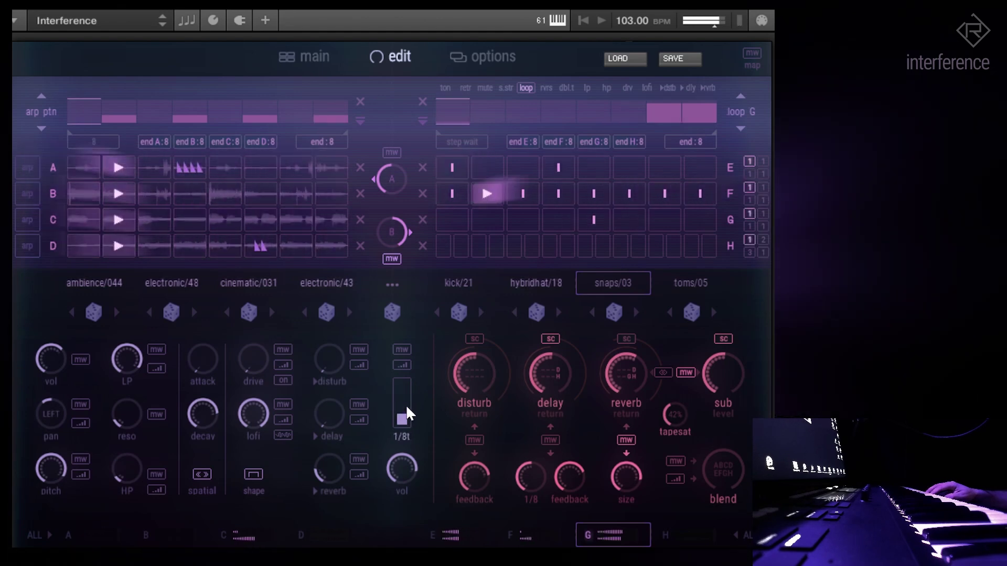
pyautogui.click(409, 385)
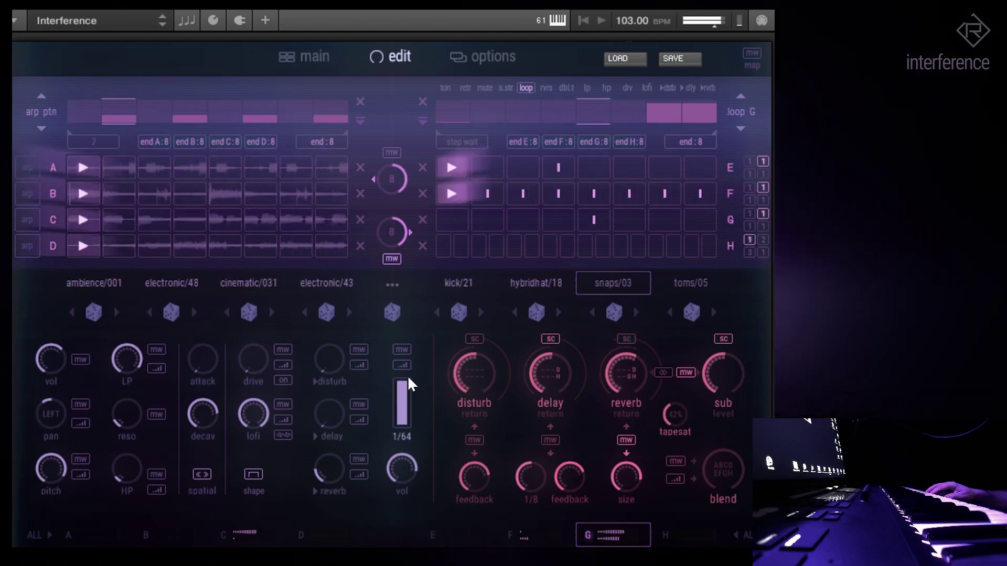
pyautogui.click(405, 414)
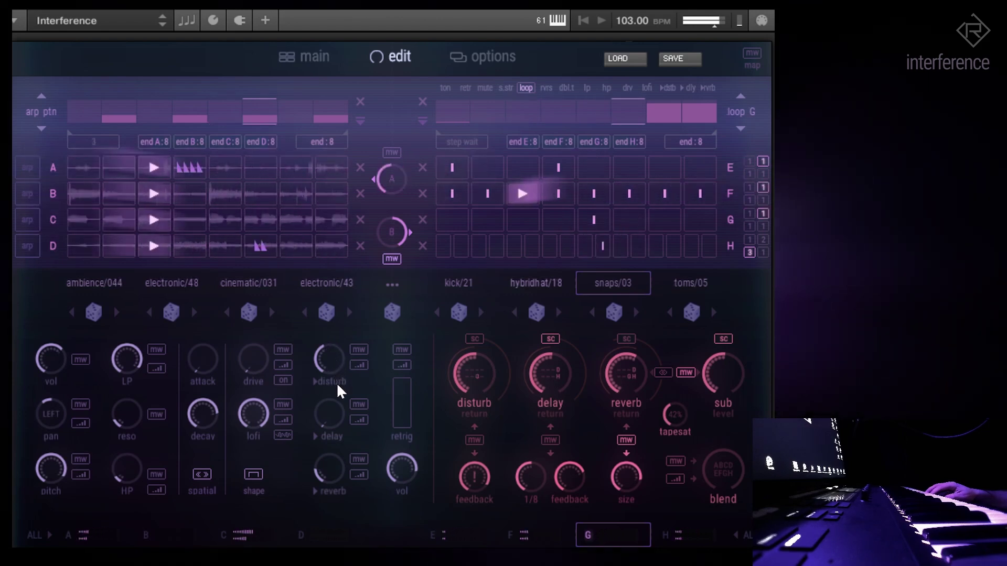
pyautogui.click(389, 312)
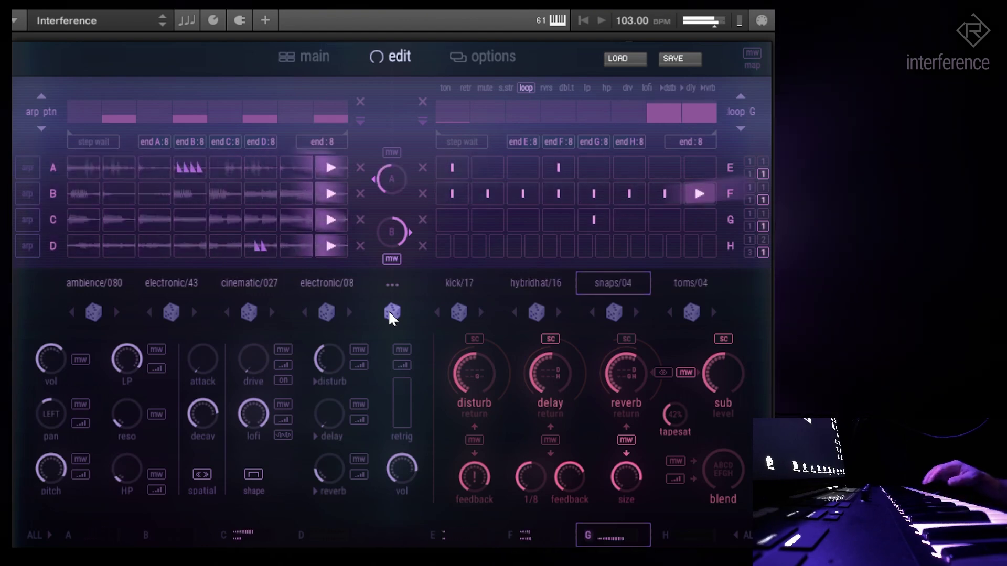
# Re-roll all layer samples, select layer A, enable arp on layers D and C, return to main
pyautogui.click(389, 314)
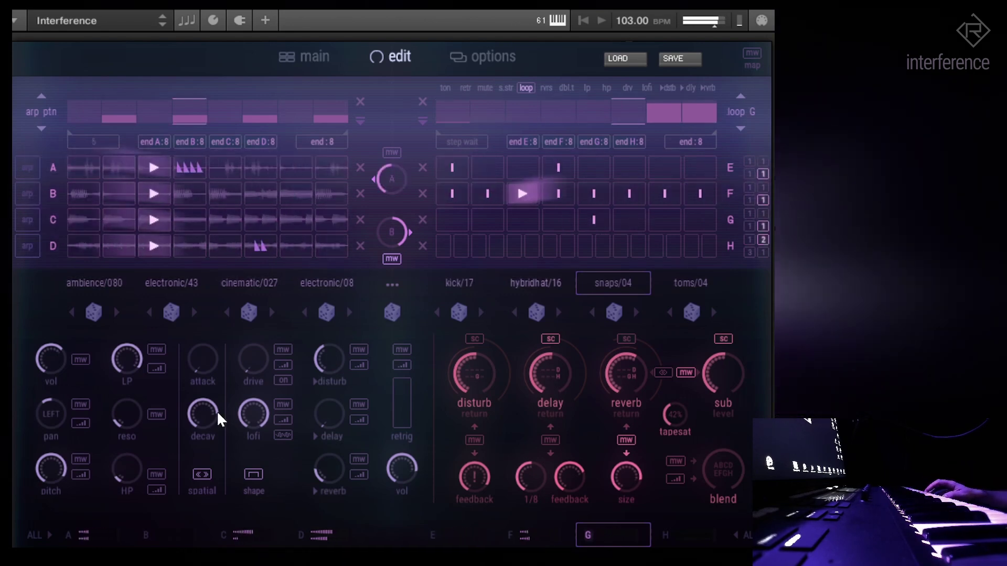
pyautogui.click(73, 537)
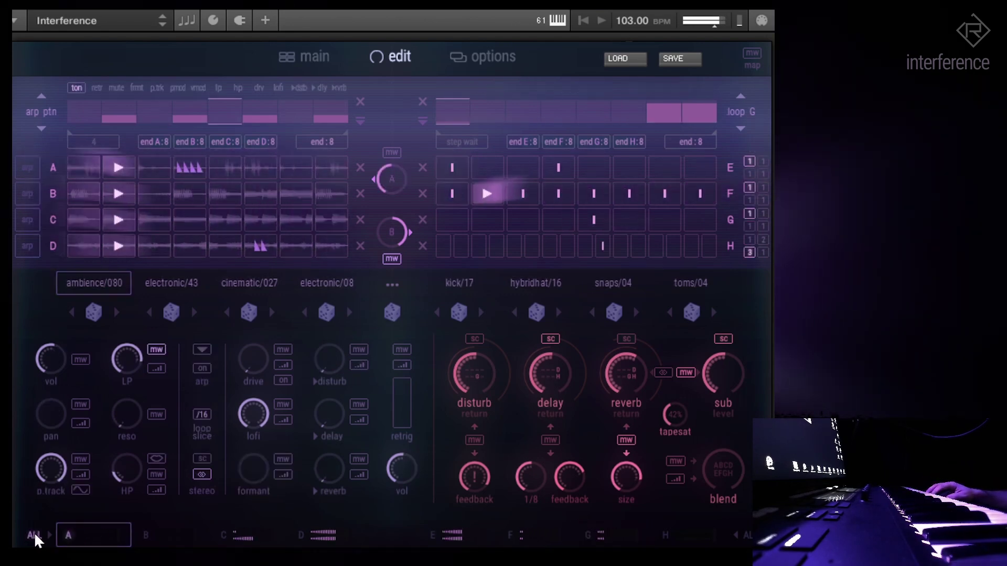
pyautogui.click(27, 242)
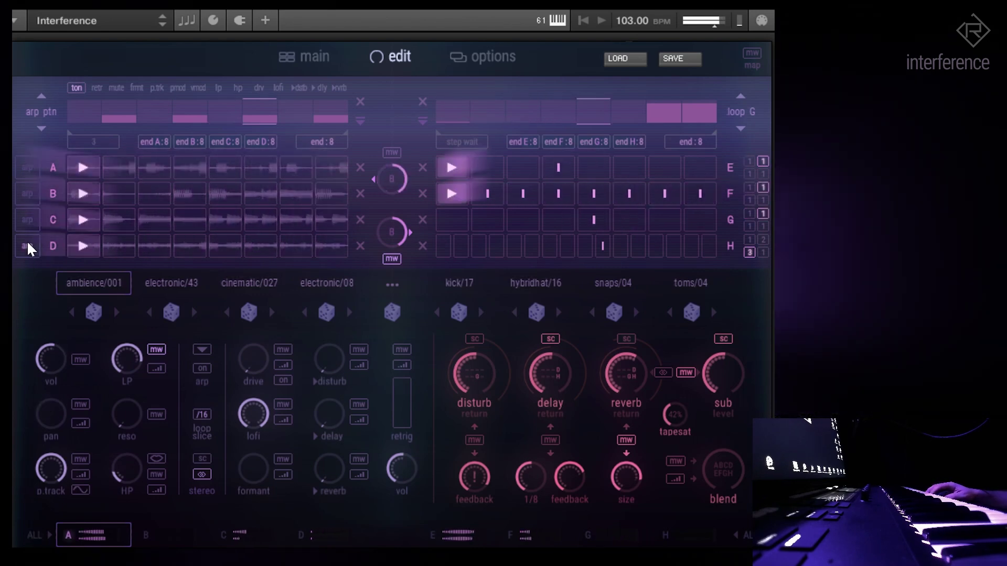
pyautogui.click(26, 221)
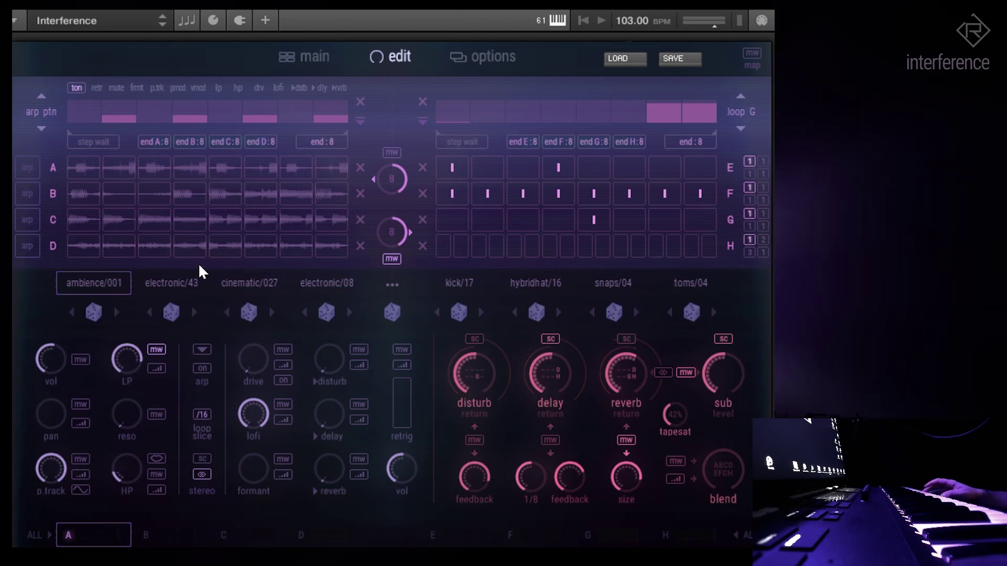
pyautogui.click(316, 56)
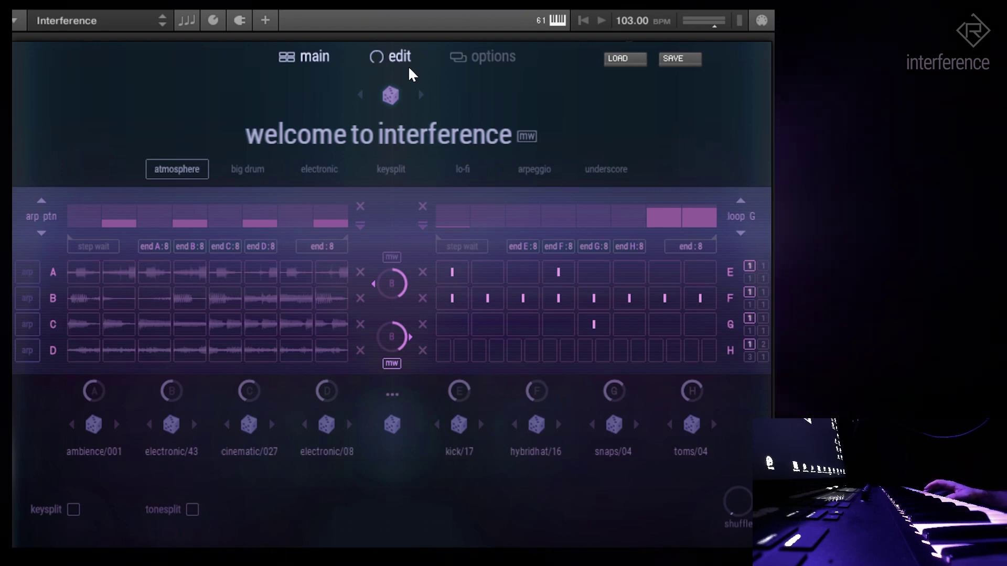
# Load the underscore 'init' preset and change both lanes' modulation targets
pyautogui.click(607, 168)
pyautogui.scroll(-13, 613, 380)
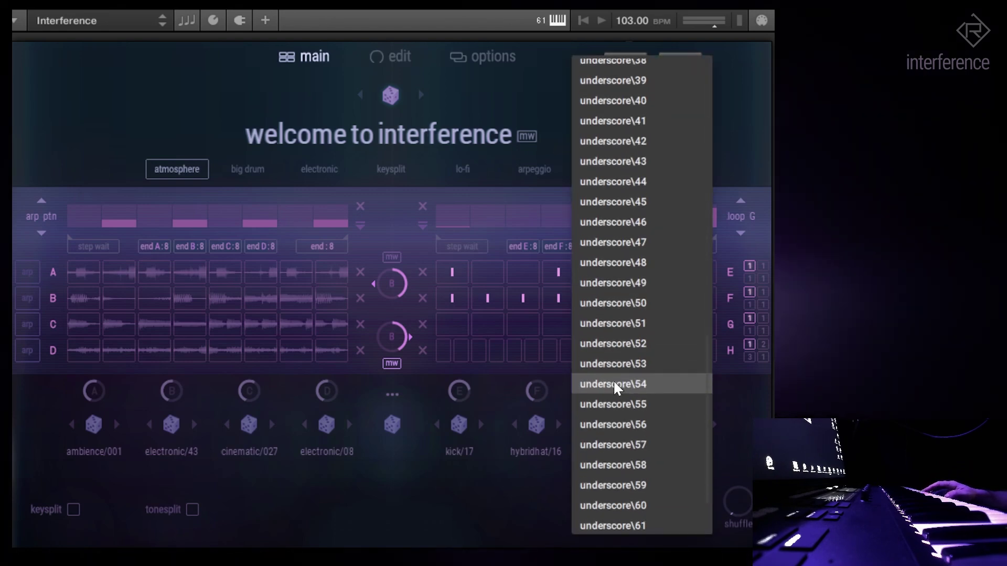
pyautogui.scroll(-1, 613, 389)
pyautogui.click(600, 518)
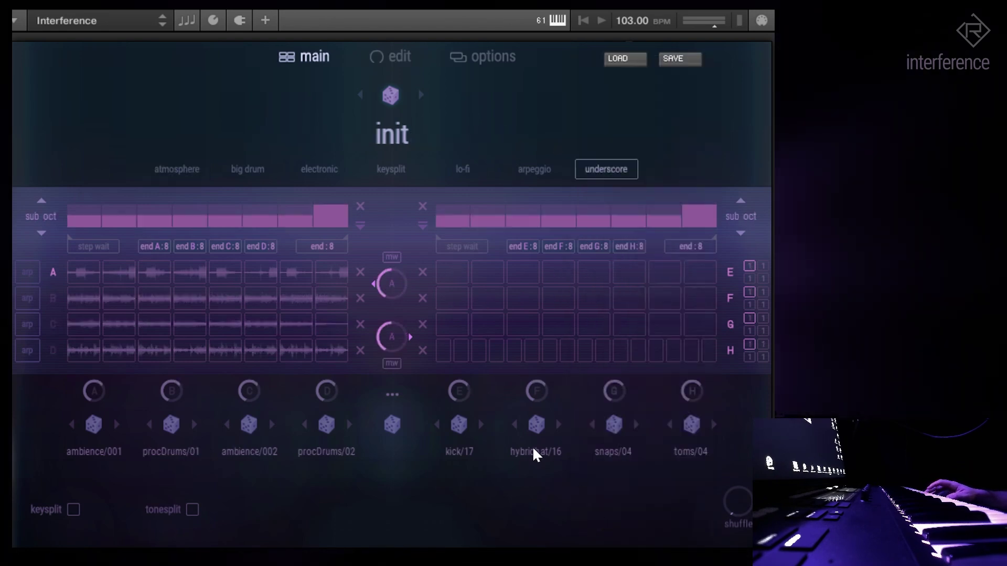
pyautogui.moveTo(389, 278); pyautogui.dragTo(402, 254)
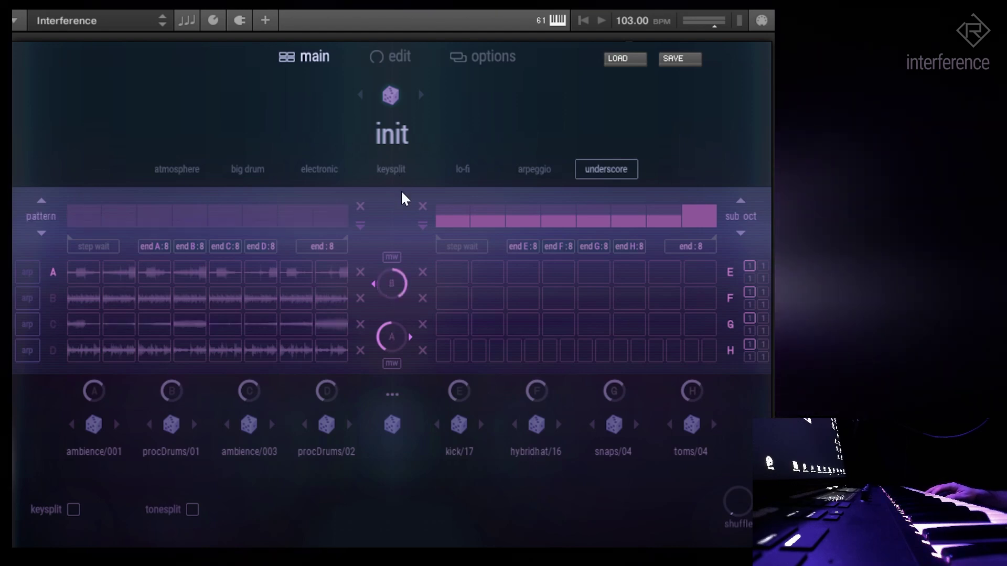
pyautogui.moveTo(399, 341); pyautogui.dragTo(404, 375)
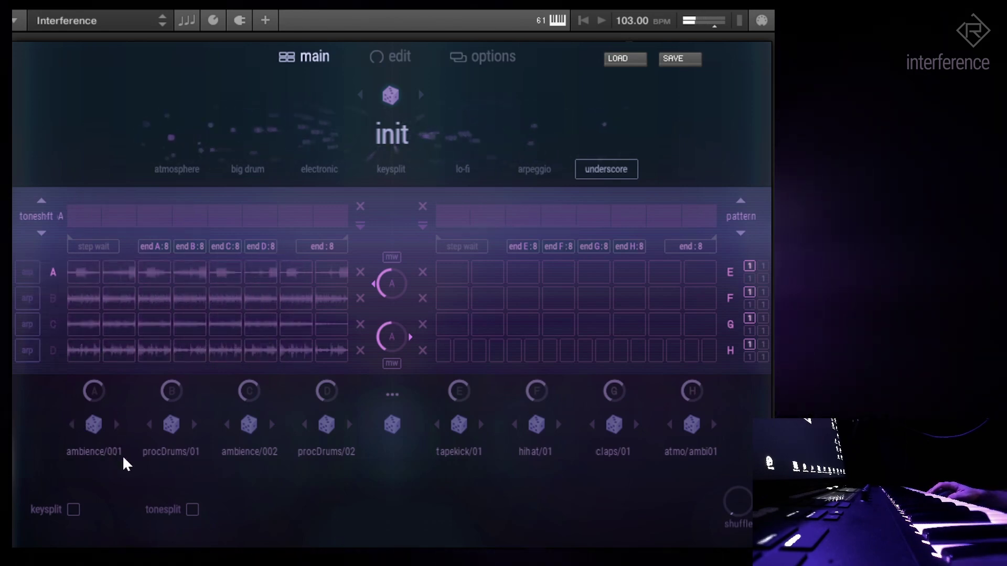
# Choose bass/049 from layer A's sample list
pyautogui.click(102, 452)
pyautogui.scroll(-20, 120, 367)
pyautogui.scroll(-20, 120, 374)
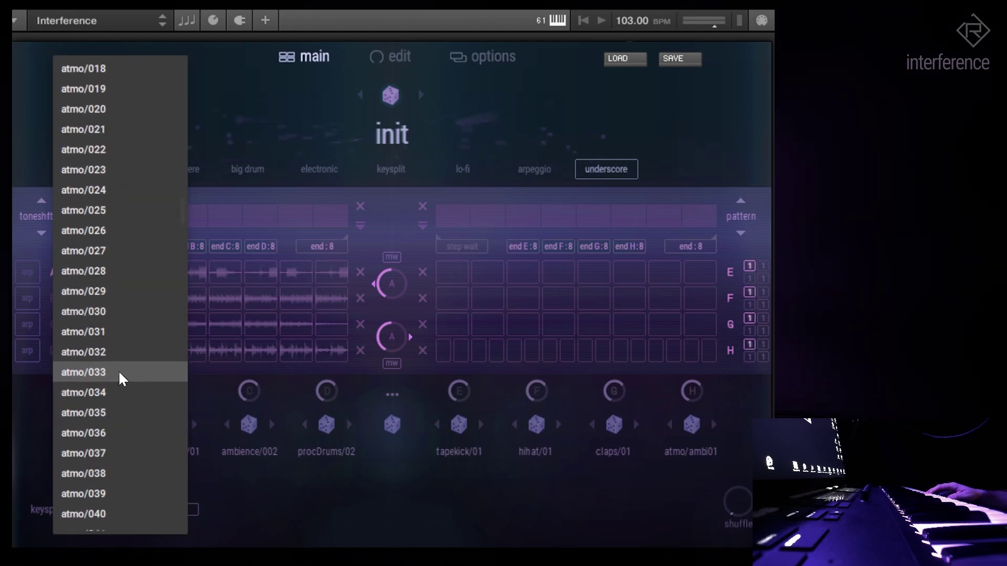
pyautogui.scroll(-20, 120, 388)
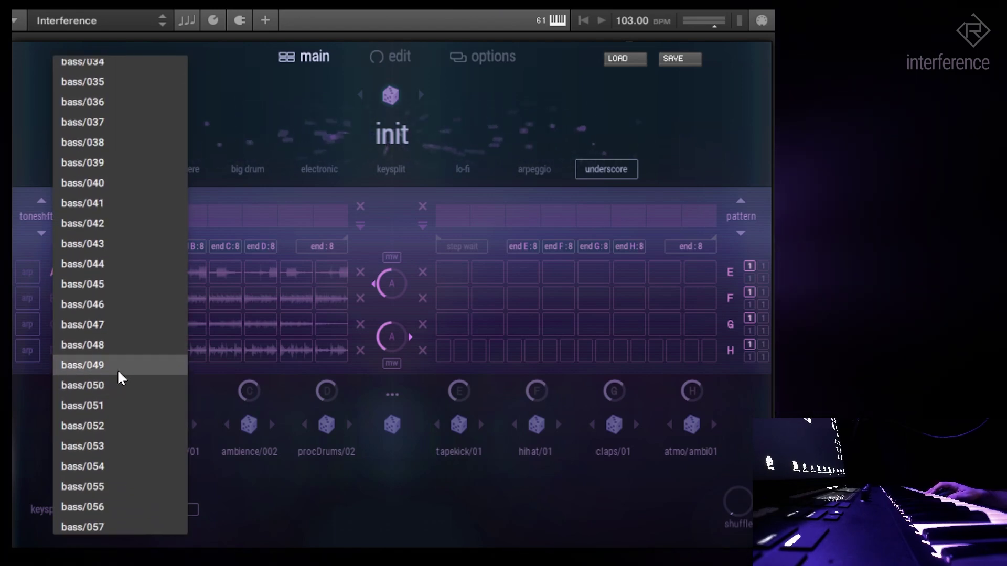
pyautogui.click(117, 368)
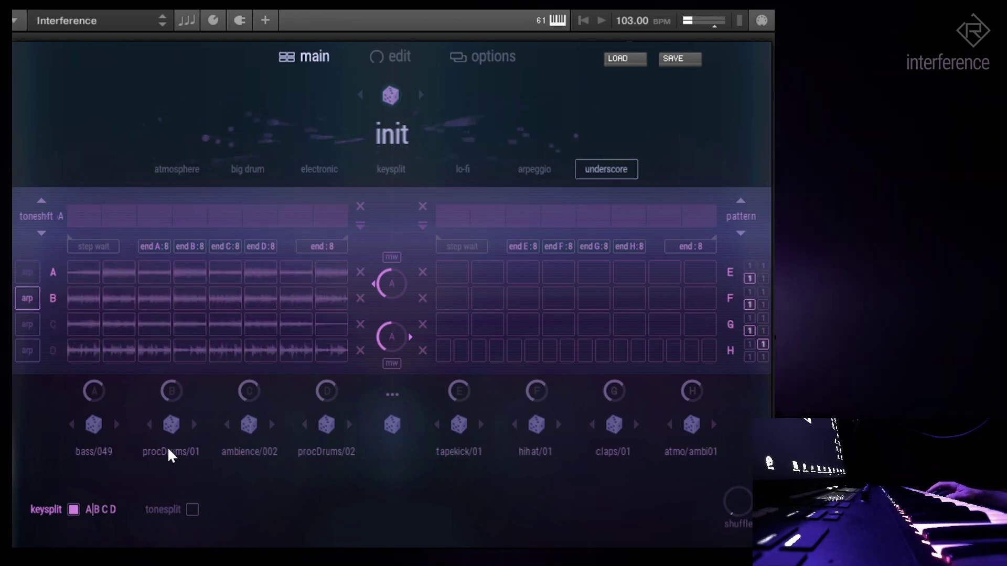
# Randomize layer B's drum loop sample twice
pyautogui.click(171, 422)
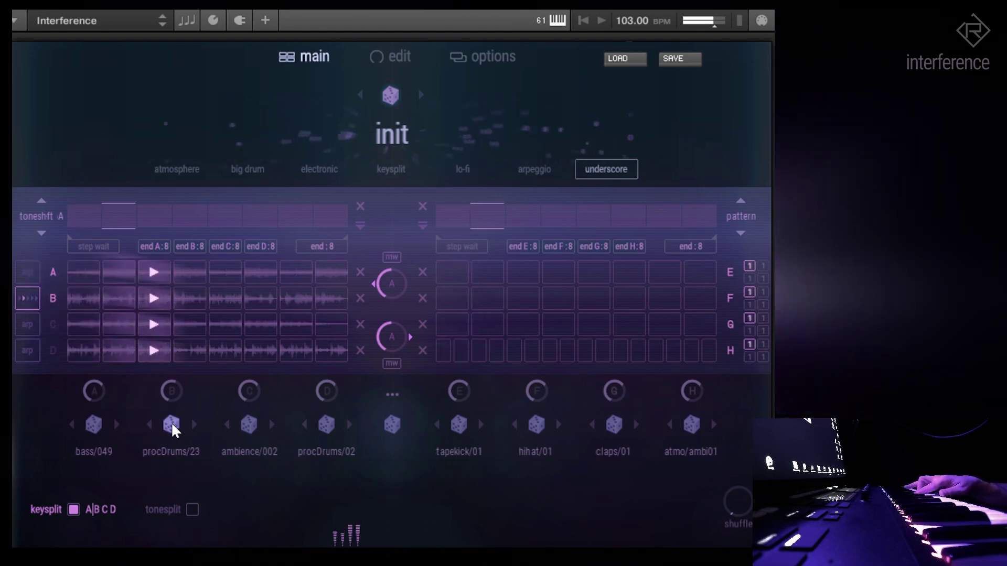
pyautogui.click(171, 423)
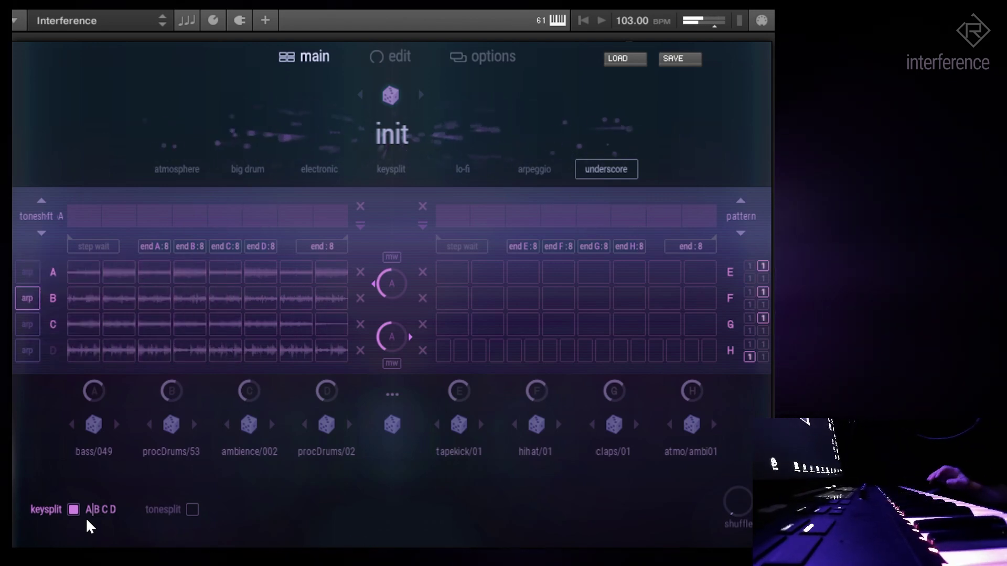
# Randomize samples on all eight layers and turn on arpeggiation for layer C
pyautogui.click(392, 425)
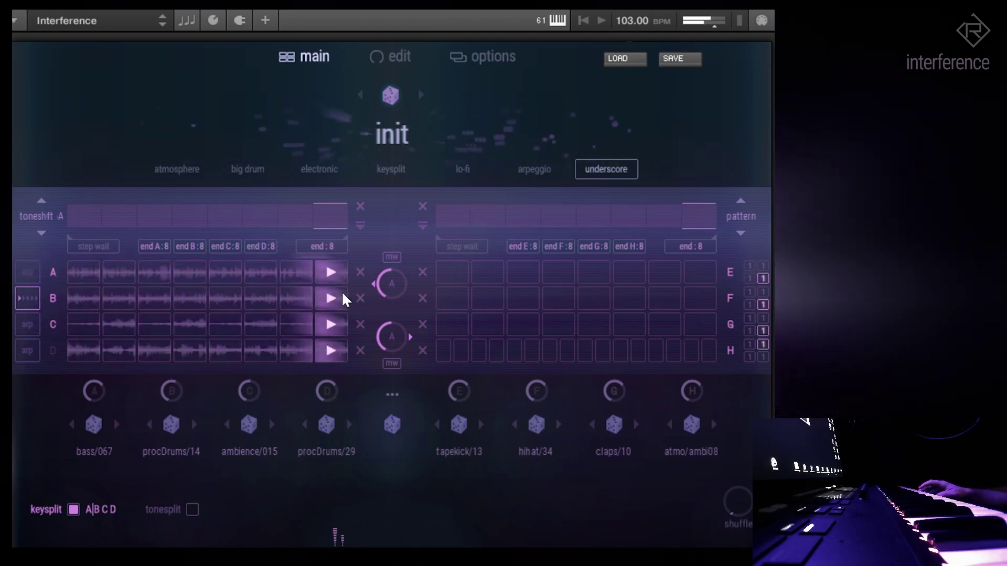
pyautogui.click(27, 325)
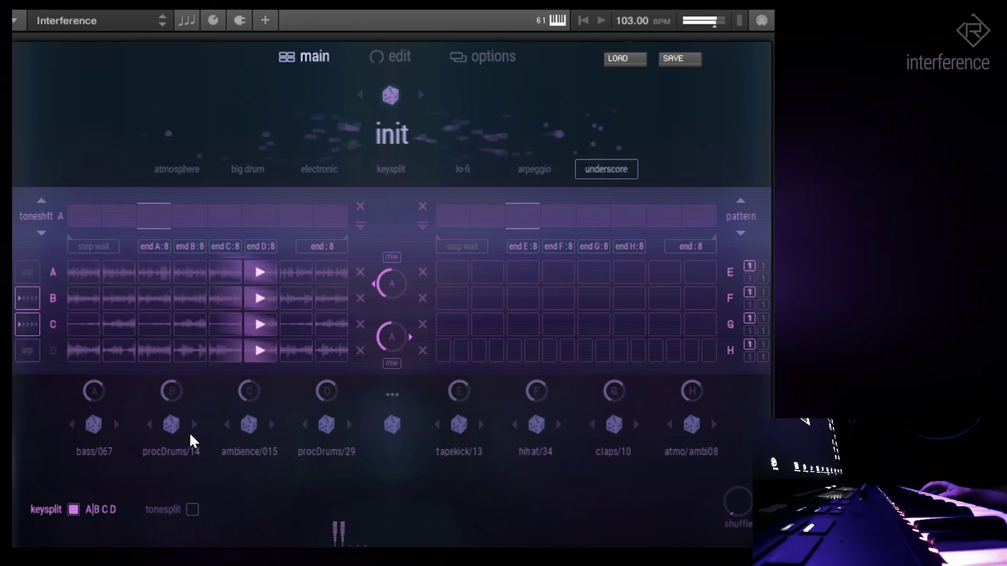
# Re-roll layer C to ambience/006, check its sample list unchanged, and go to the edit page
pyautogui.click(253, 424)
pyautogui.click(271, 461)
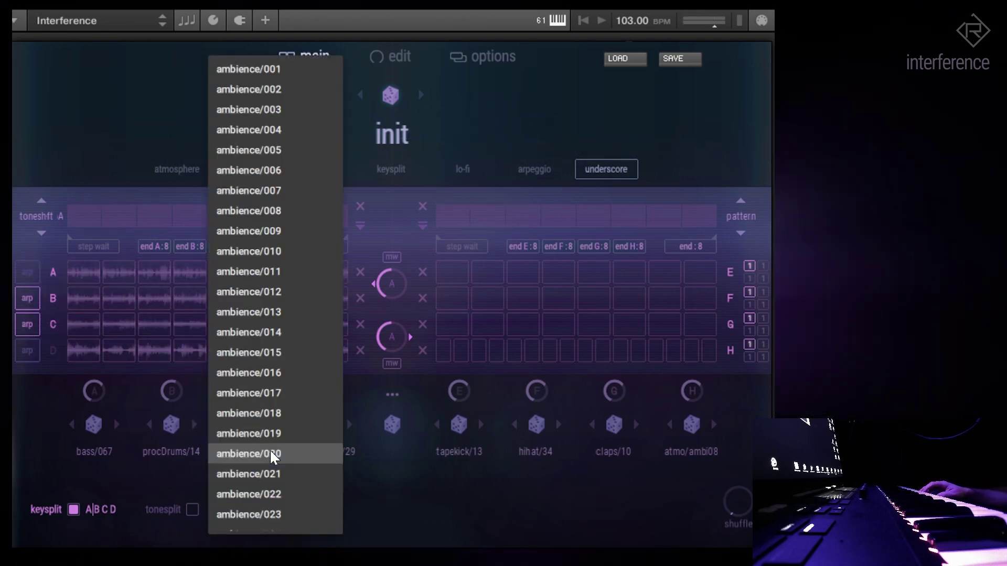
pyautogui.scroll(-20, 270, 443)
pyautogui.click(184, 470)
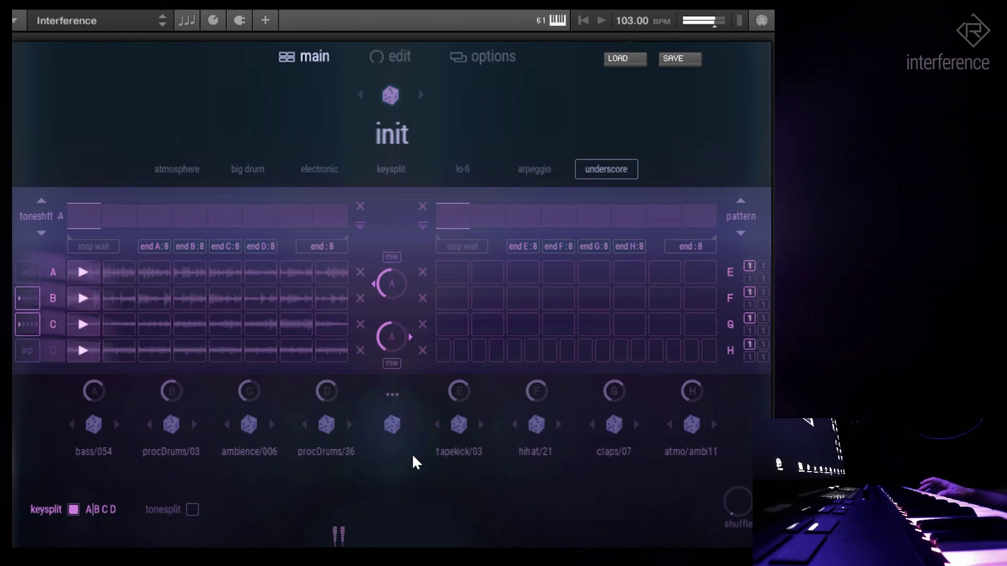
pyautogui.click(394, 58)
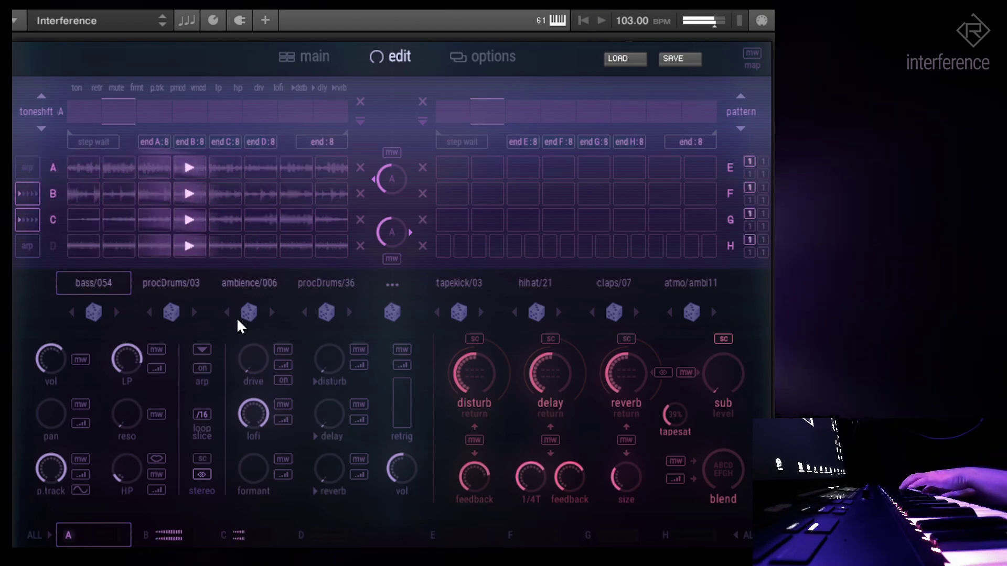
# Randomize layer B to procDrums/47, select layer B, and set the delay time to 1/8
pyautogui.click(171, 313)
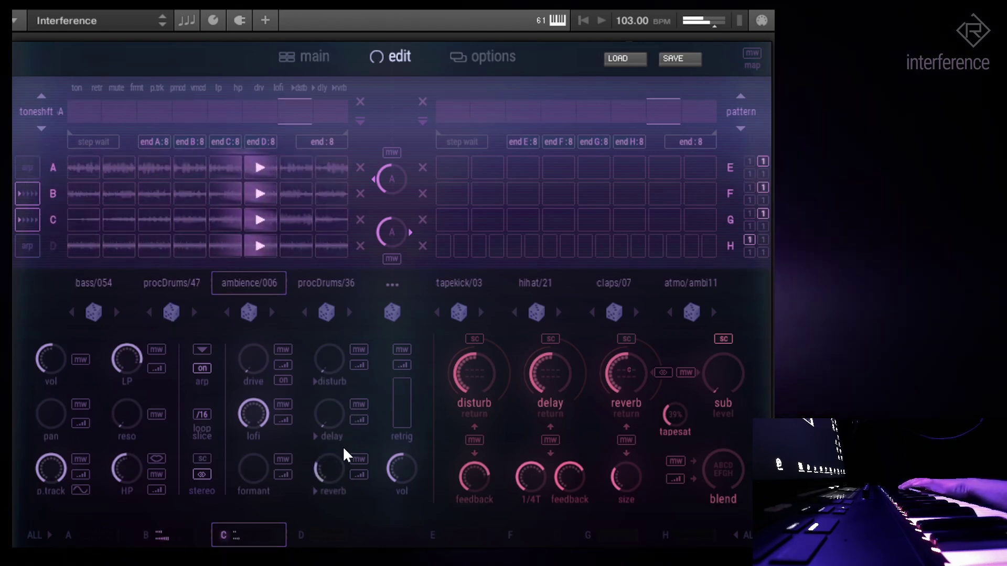
pyautogui.click(179, 531)
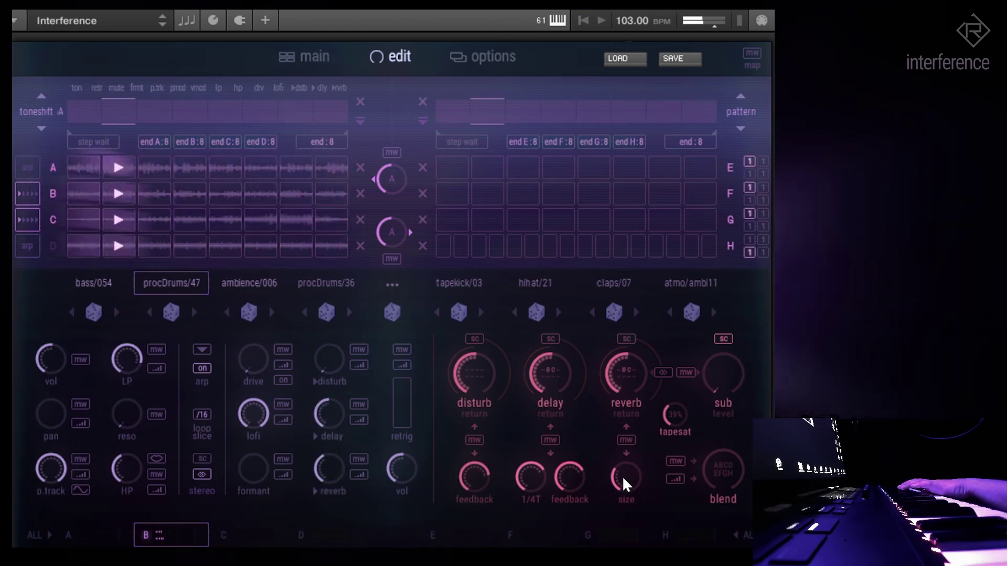
pyautogui.moveTo(531, 483)
pyautogui.mouseDown()
pyautogui.moveTo(533, 503)
pyautogui.moveTo(534, 472)
pyautogui.mouseUp()
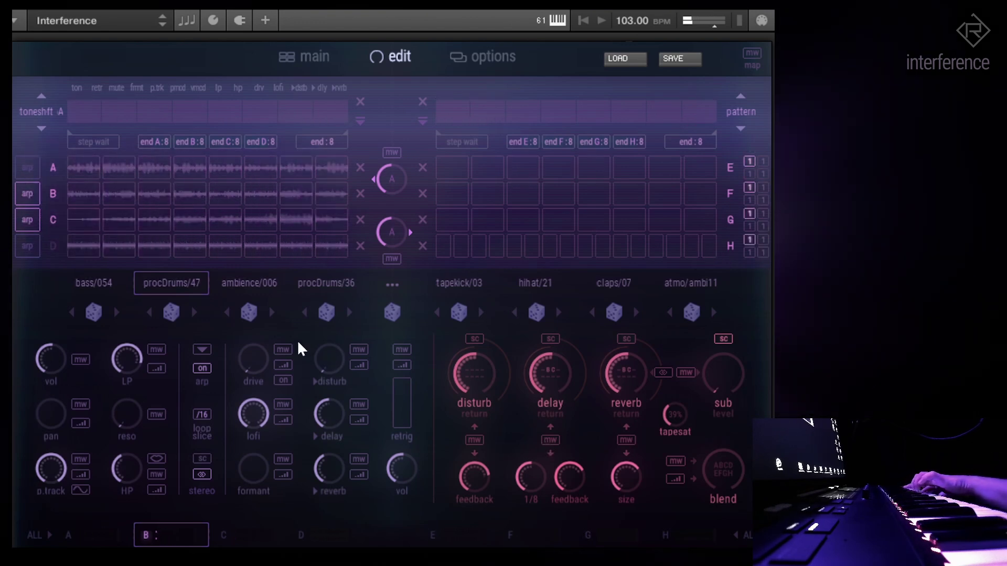
# Re-roll layer B's drum loop twice until it lands on procDrums/44
pyautogui.click(171, 312)
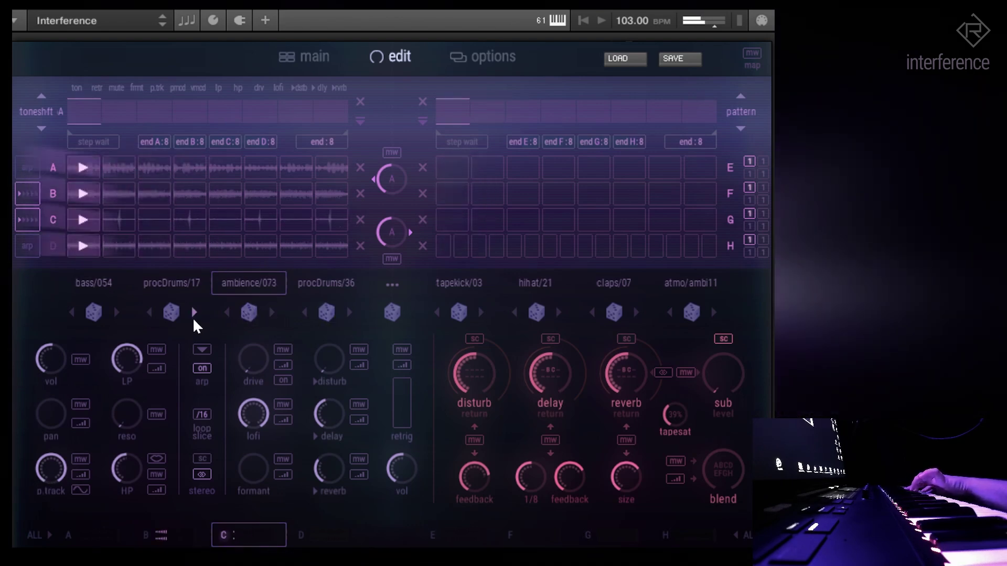
pyautogui.click(170, 312)
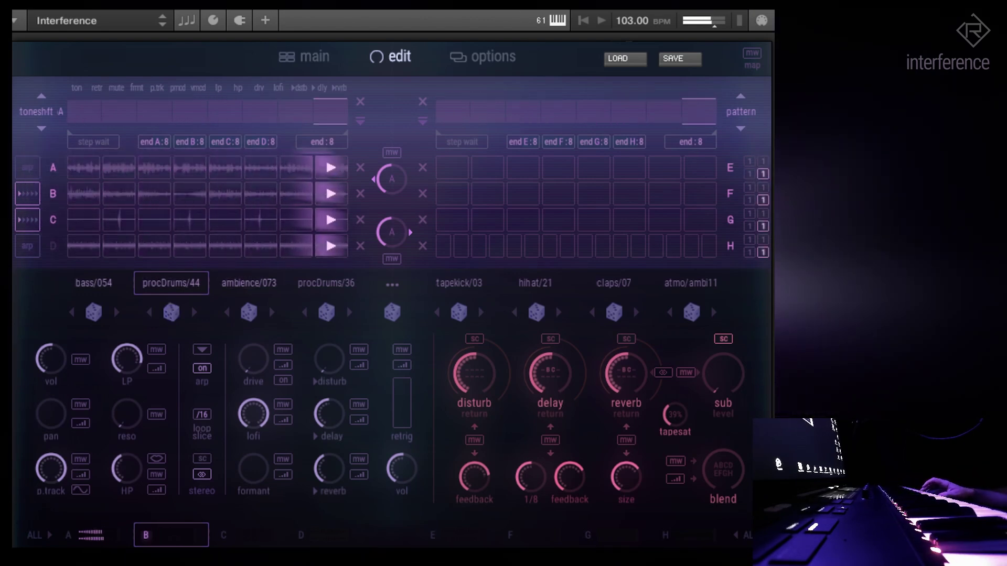
# Program single kick triggers on steps 1 and 4 of lane E, leaving step 5 empty
pyautogui.click(466, 170)
pyautogui.click(593, 173)
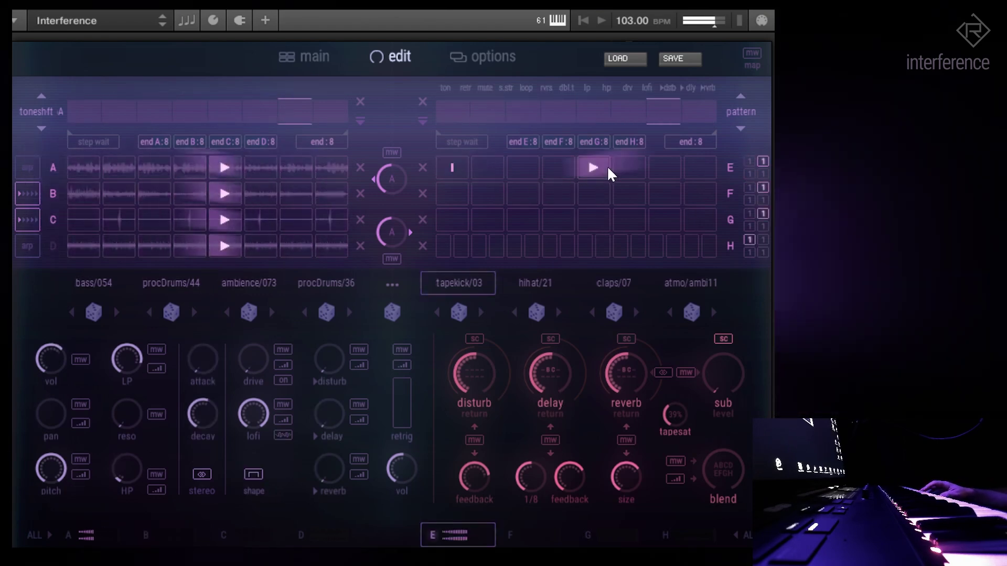
pyautogui.click(573, 172)
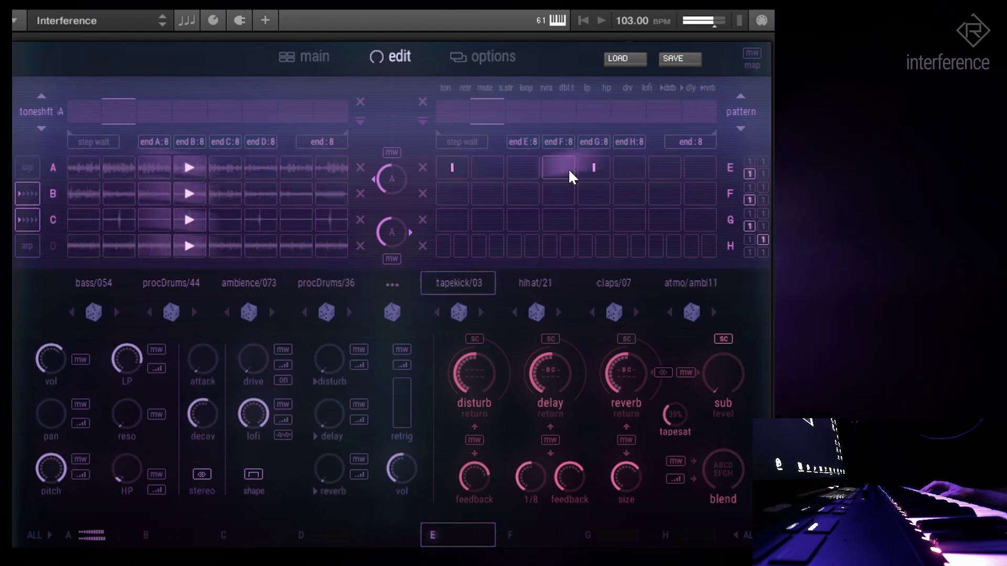
pyautogui.doubleClick(571, 173)
pyautogui.click(571, 173)
pyautogui.click(591, 173)
pyautogui.click(596, 176)
pyautogui.click(595, 175)
pyautogui.click(569, 175)
pyautogui.click(599, 177)
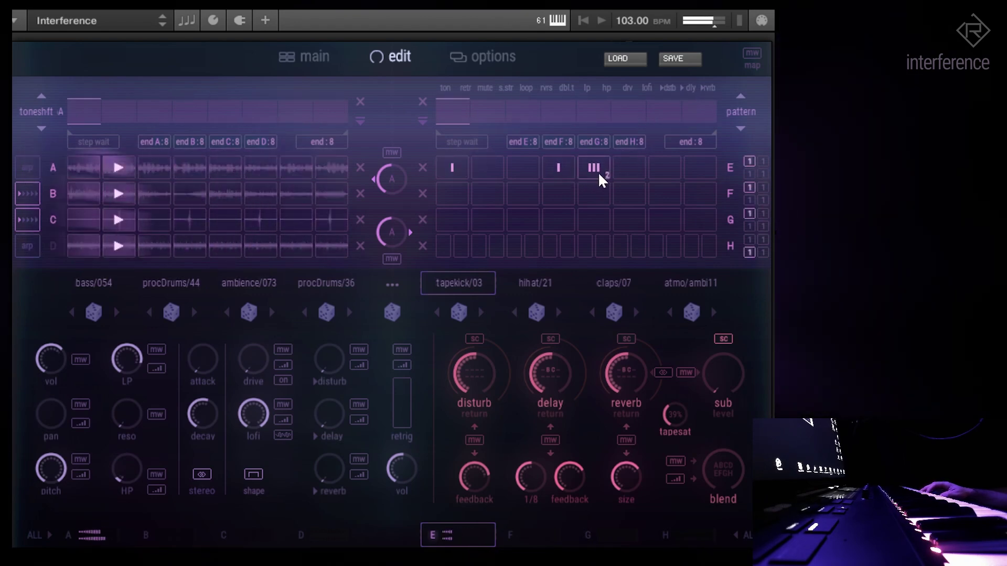
pyautogui.click(600, 175)
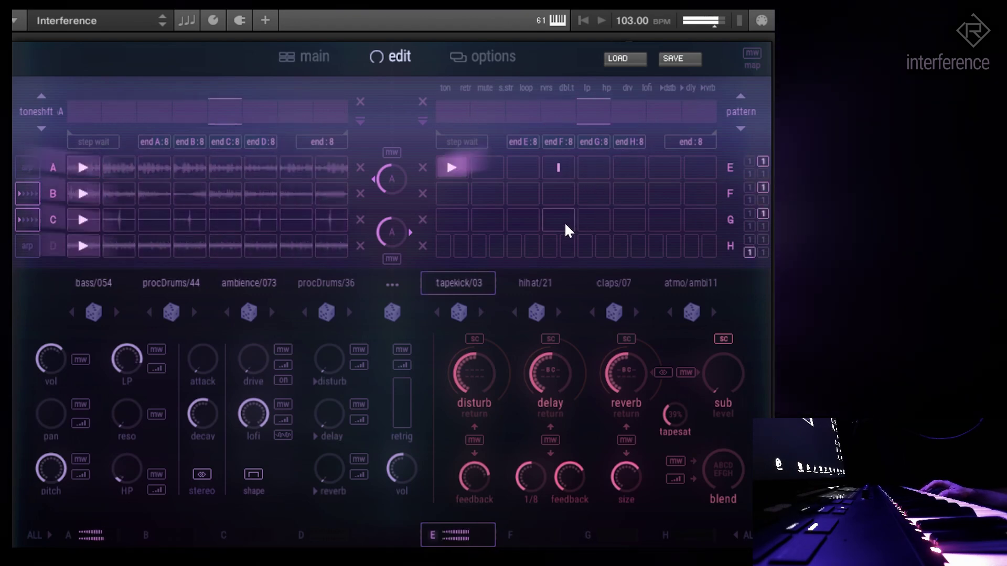
# Add a clap on lane G step 5, shorten layer G's decay and toggle lofi mode
pyautogui.click(588, 223)
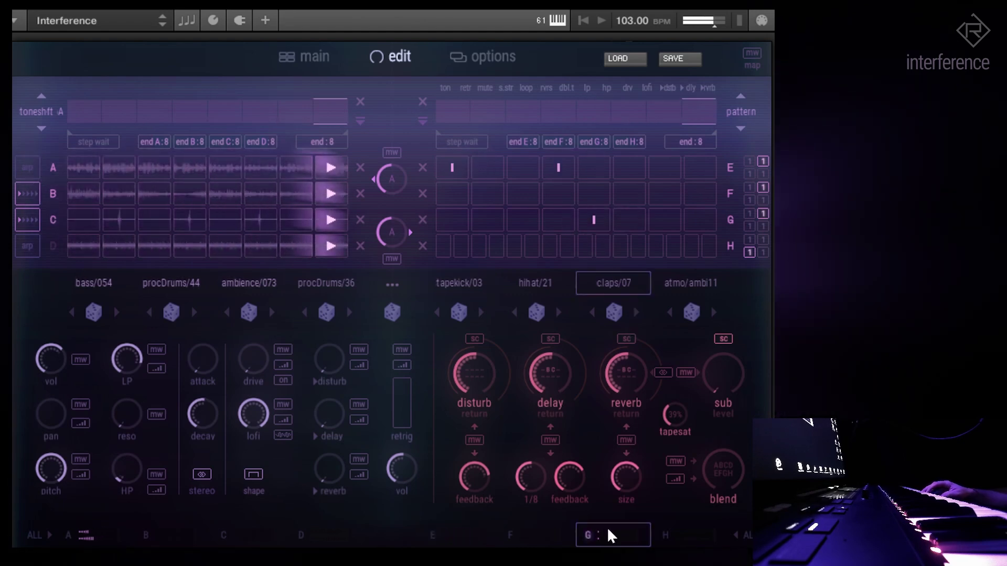
pyautogui.moveTo(202, 416); pyautogui.dragTo(214, 442)
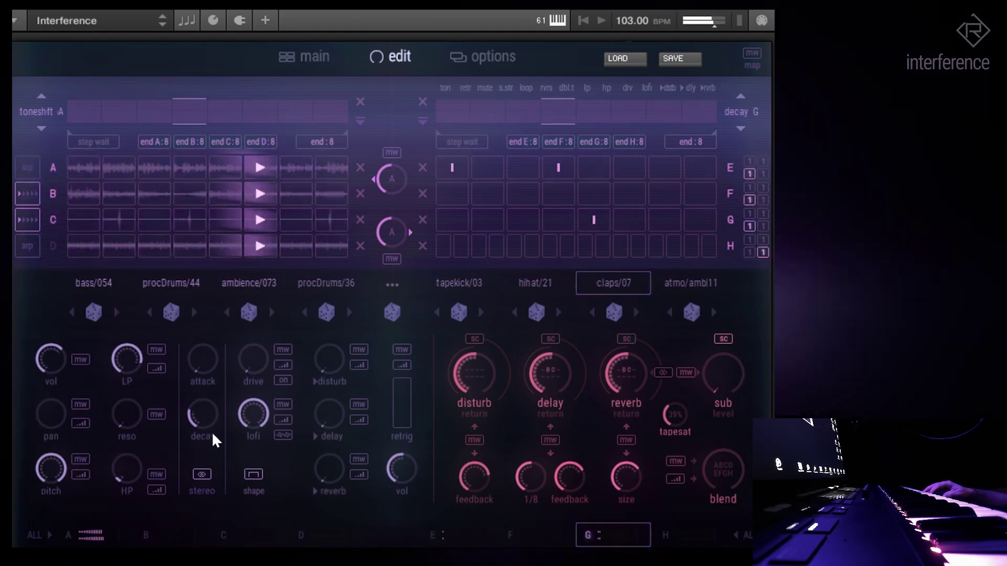
pyautogui.click(282, 436)
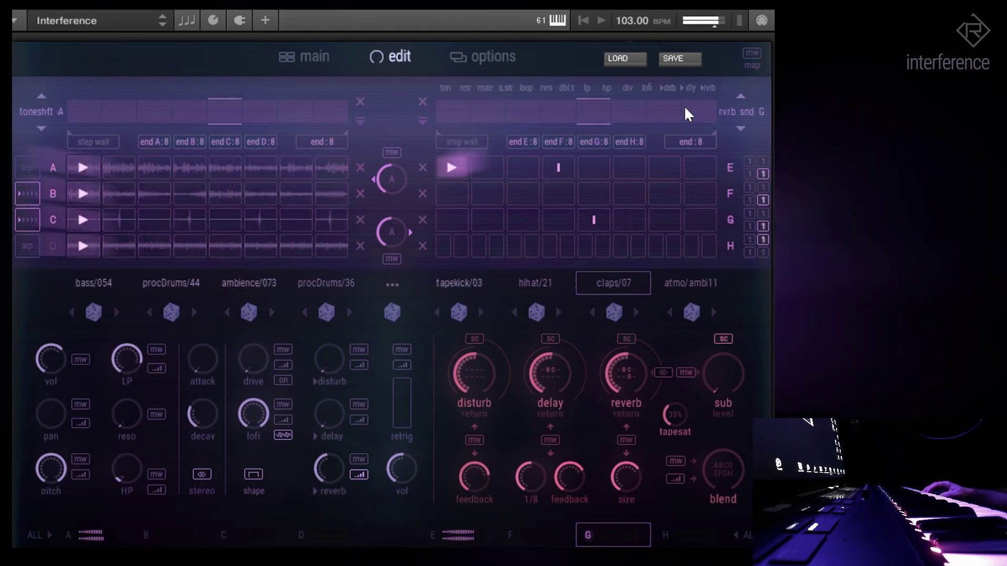
# Draw layer G's stepped reverb-send values, raising steps 6 and 8 high
pyautogui.moveTo(602, 130)
pyautogui.mouseDown()
pyautogui.moveTo(417, 125)
pyautogui.moveTo(690, 121)
pyautogui.moveTo(713, 110)
pyautogui.moveTo(433, 147)
pyautogui.mouseUp()
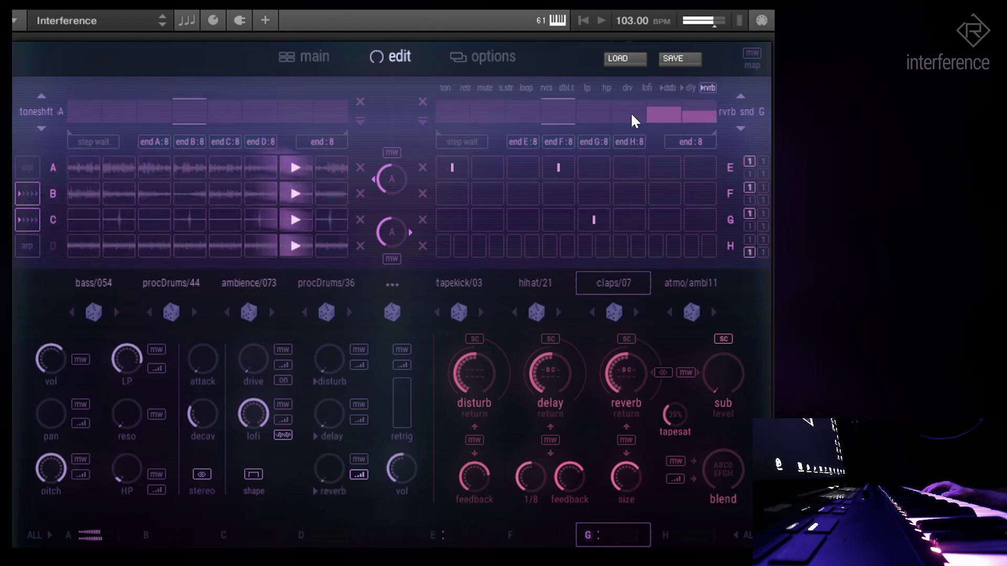
pyautogui.moveTo(636, 117)
pyautogui.mouseDown()
pyautogui.moveTo(693, 108)
pyautogui.moveTo(693, 121)
pyautogui.moveTo(713, 111)
pyautogui.moveTo(620, 113)
pyautogui.moveTo(682, 118)
pyautogui.mouseUp()
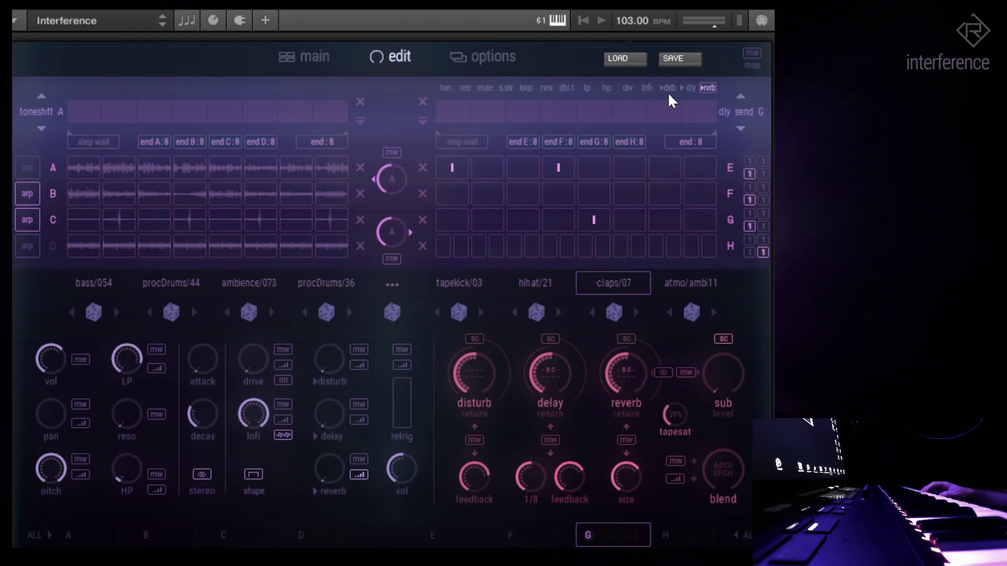
# Enlarge layer G's lowpass step lane, draw all eight steps to 100, then shrink it back
pyautogui.click(641, 91)
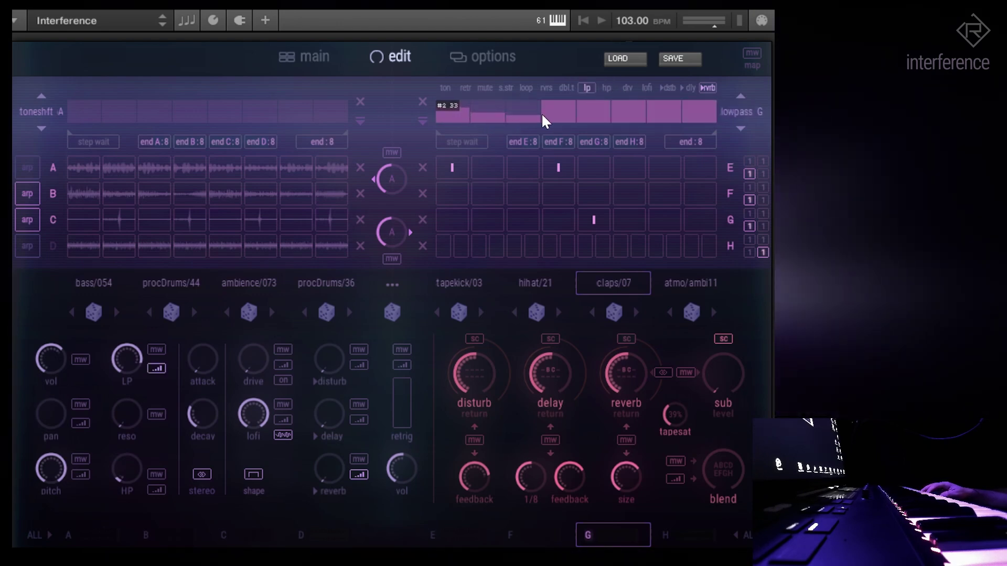
pyautogui.click(422, 122)
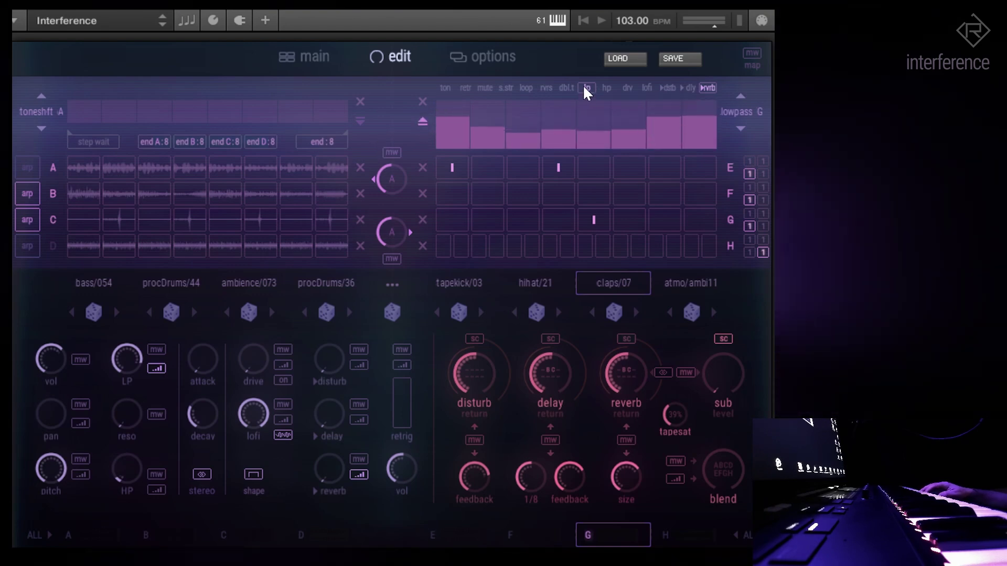
pyautogui.click(698, 122)
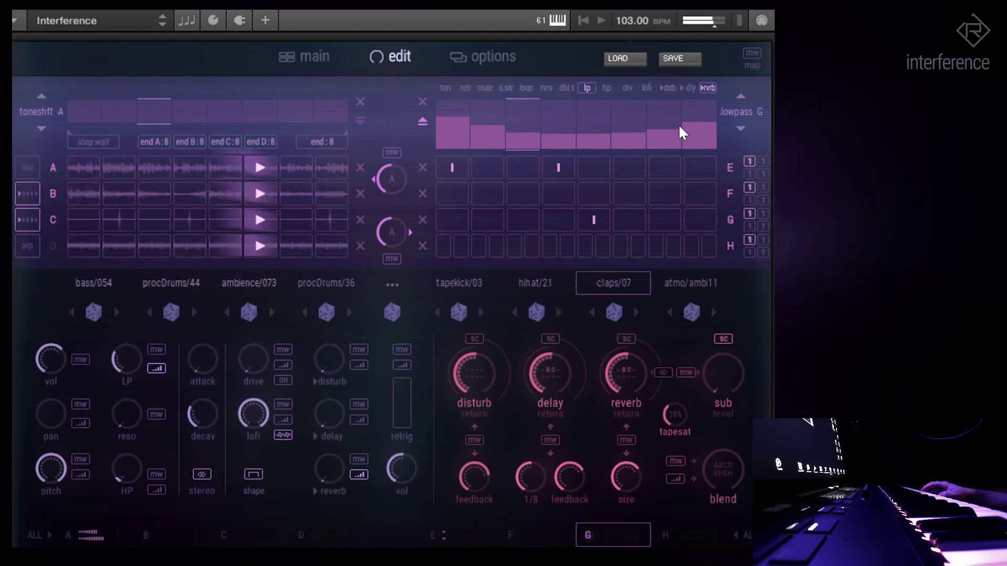
pyautogui.moveTo(666, 133)
pyautogui.mouseDown()
pyautogui.moveTo(532, 129)
pyautogui.moveTo(645, 131)
pyautogui.mouseUp()
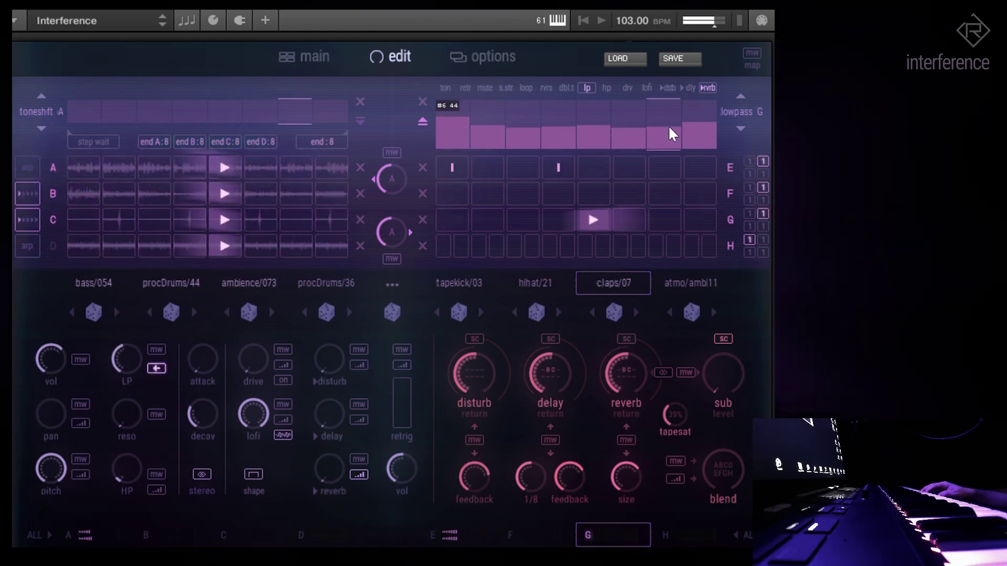
pyautogui.moveTo(675, 124)
pyautogui.mouseDown()
pyautogui.moveTo(706, 102)
pyautogui.moveTo(406, 80)
pyautogui.mouseUp()
pyautogui.click(425, 122)
pyautogui.click(423, 121)
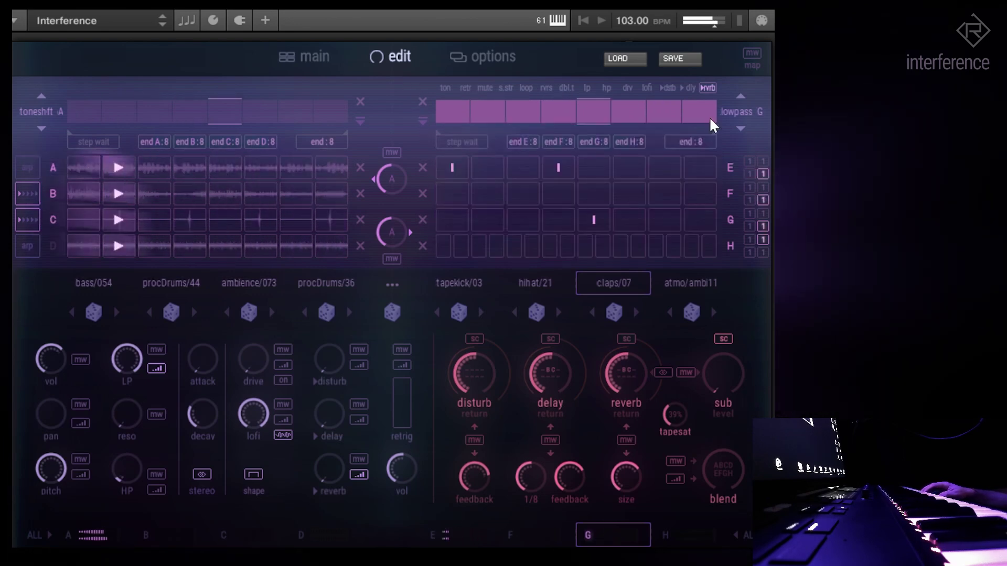
# Show layer G's distortion-send lane and draw low varied bars across steps 2 to 6
pyautogui.click(668, 88)
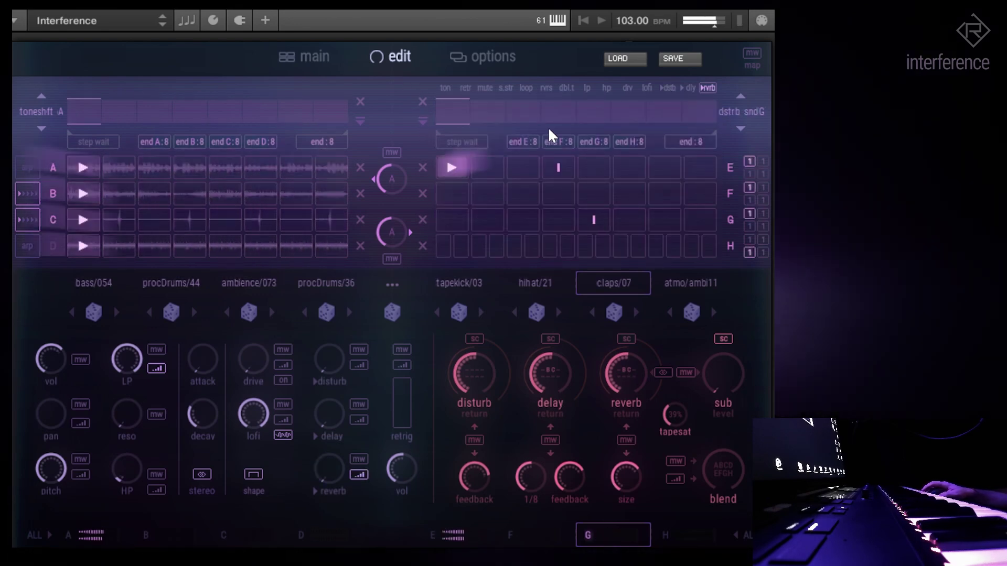
pyautogui.moveTo(500, 111)
pyautogui.mouseDown()
pyautogui.moveTo(670, 114)
pyautogui.moveTo(567, 126)
pyautogui.moveTo(455, 112)
pyautogui.moveTo(520, 109)
pyautogui.mouseUp()
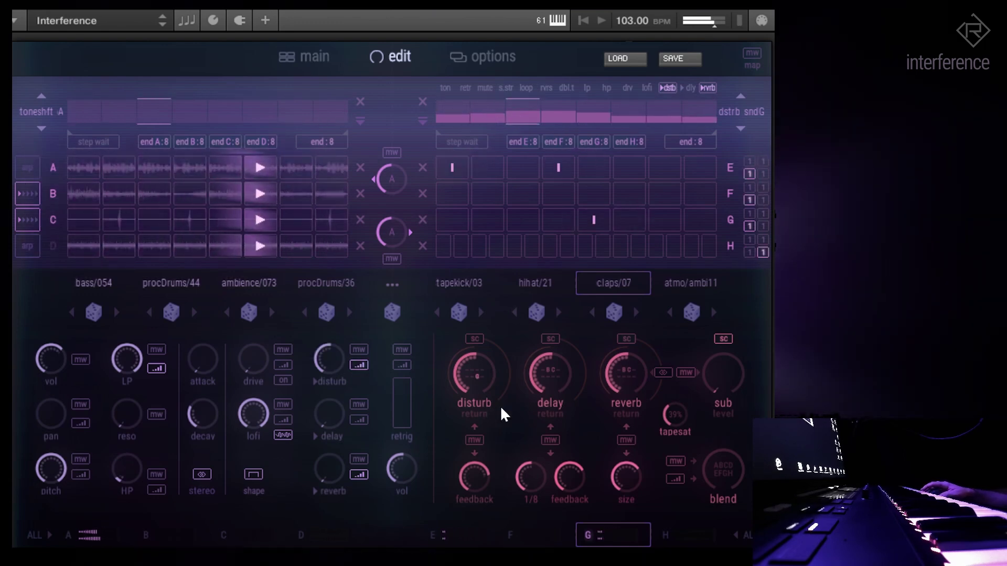